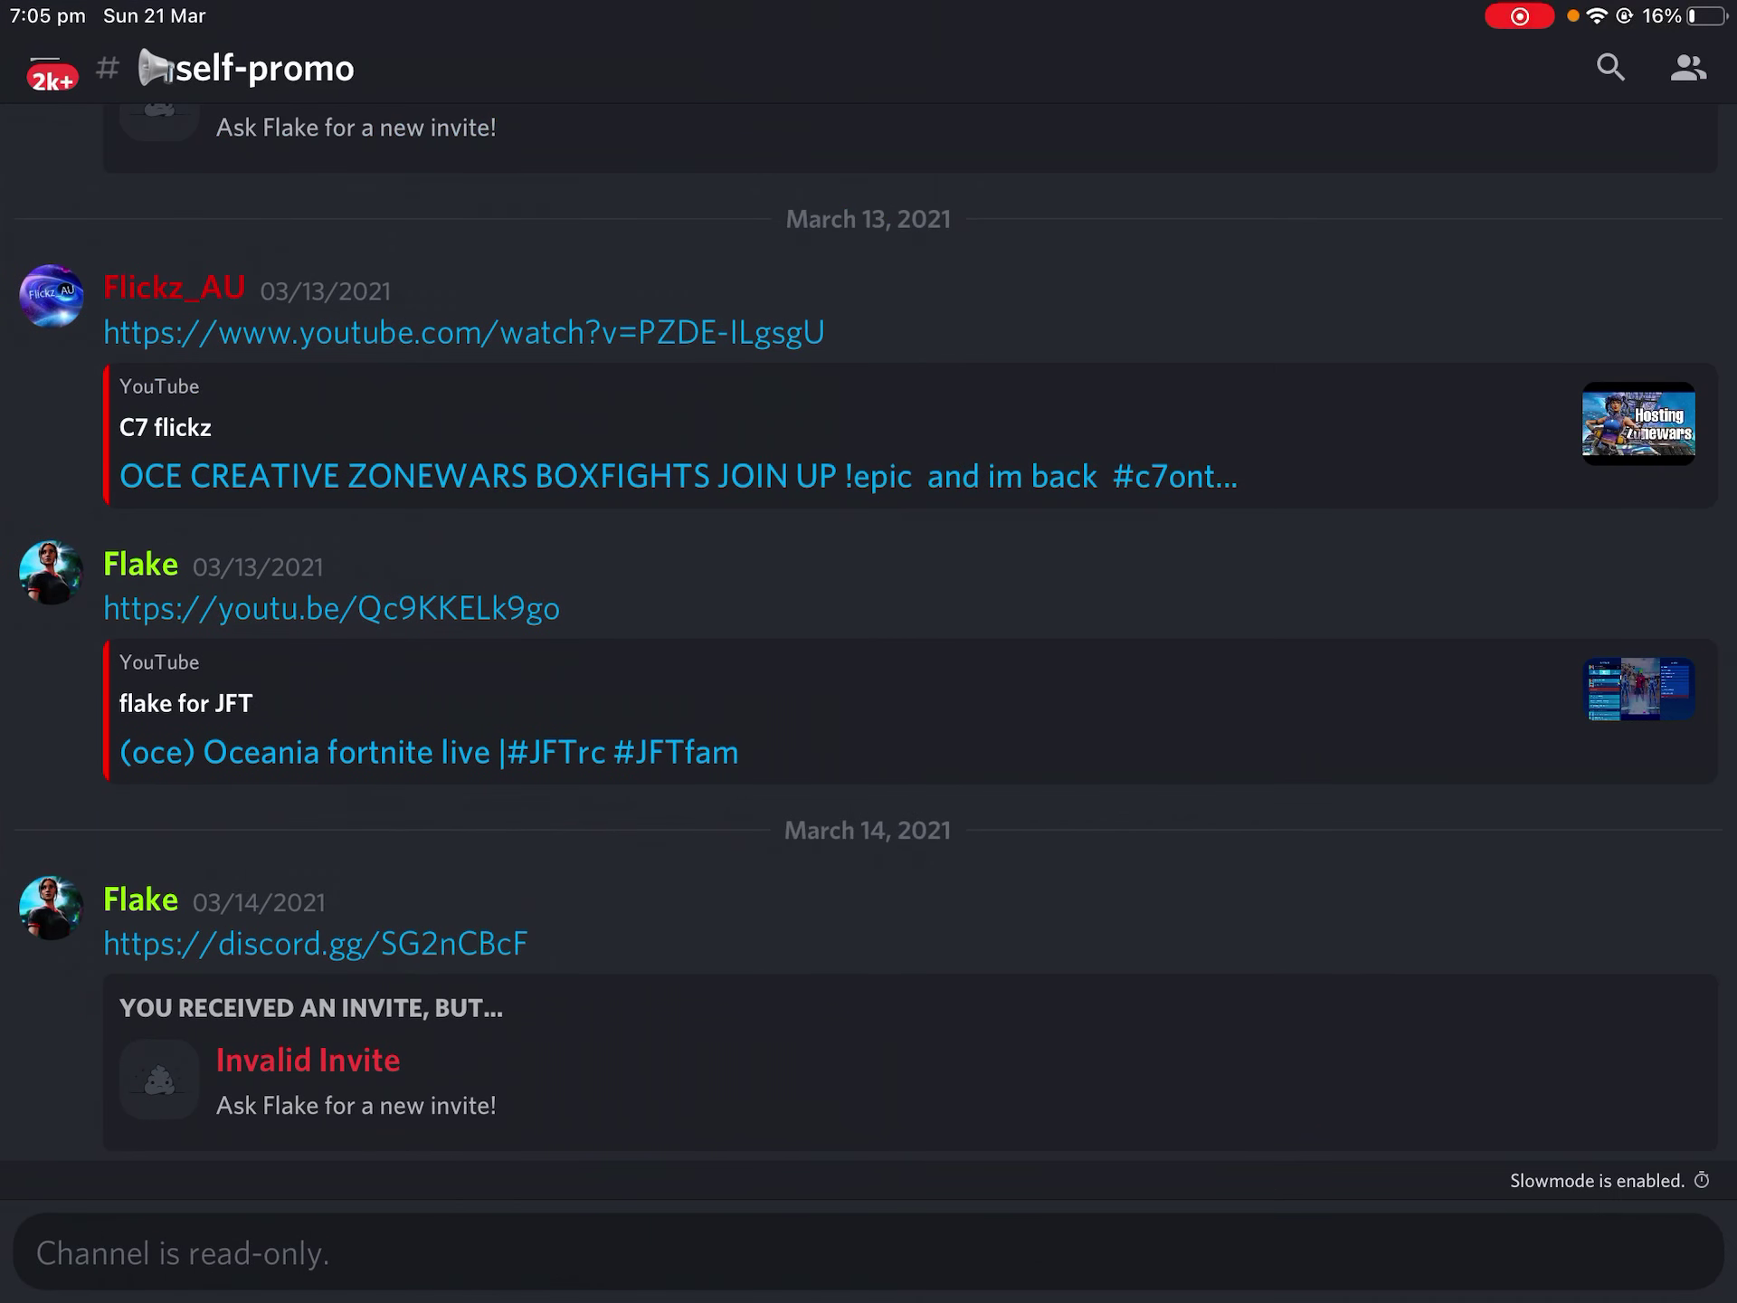
Go to the direct messages list and open the Team Fork Knife group chat
left_click(52, 68)
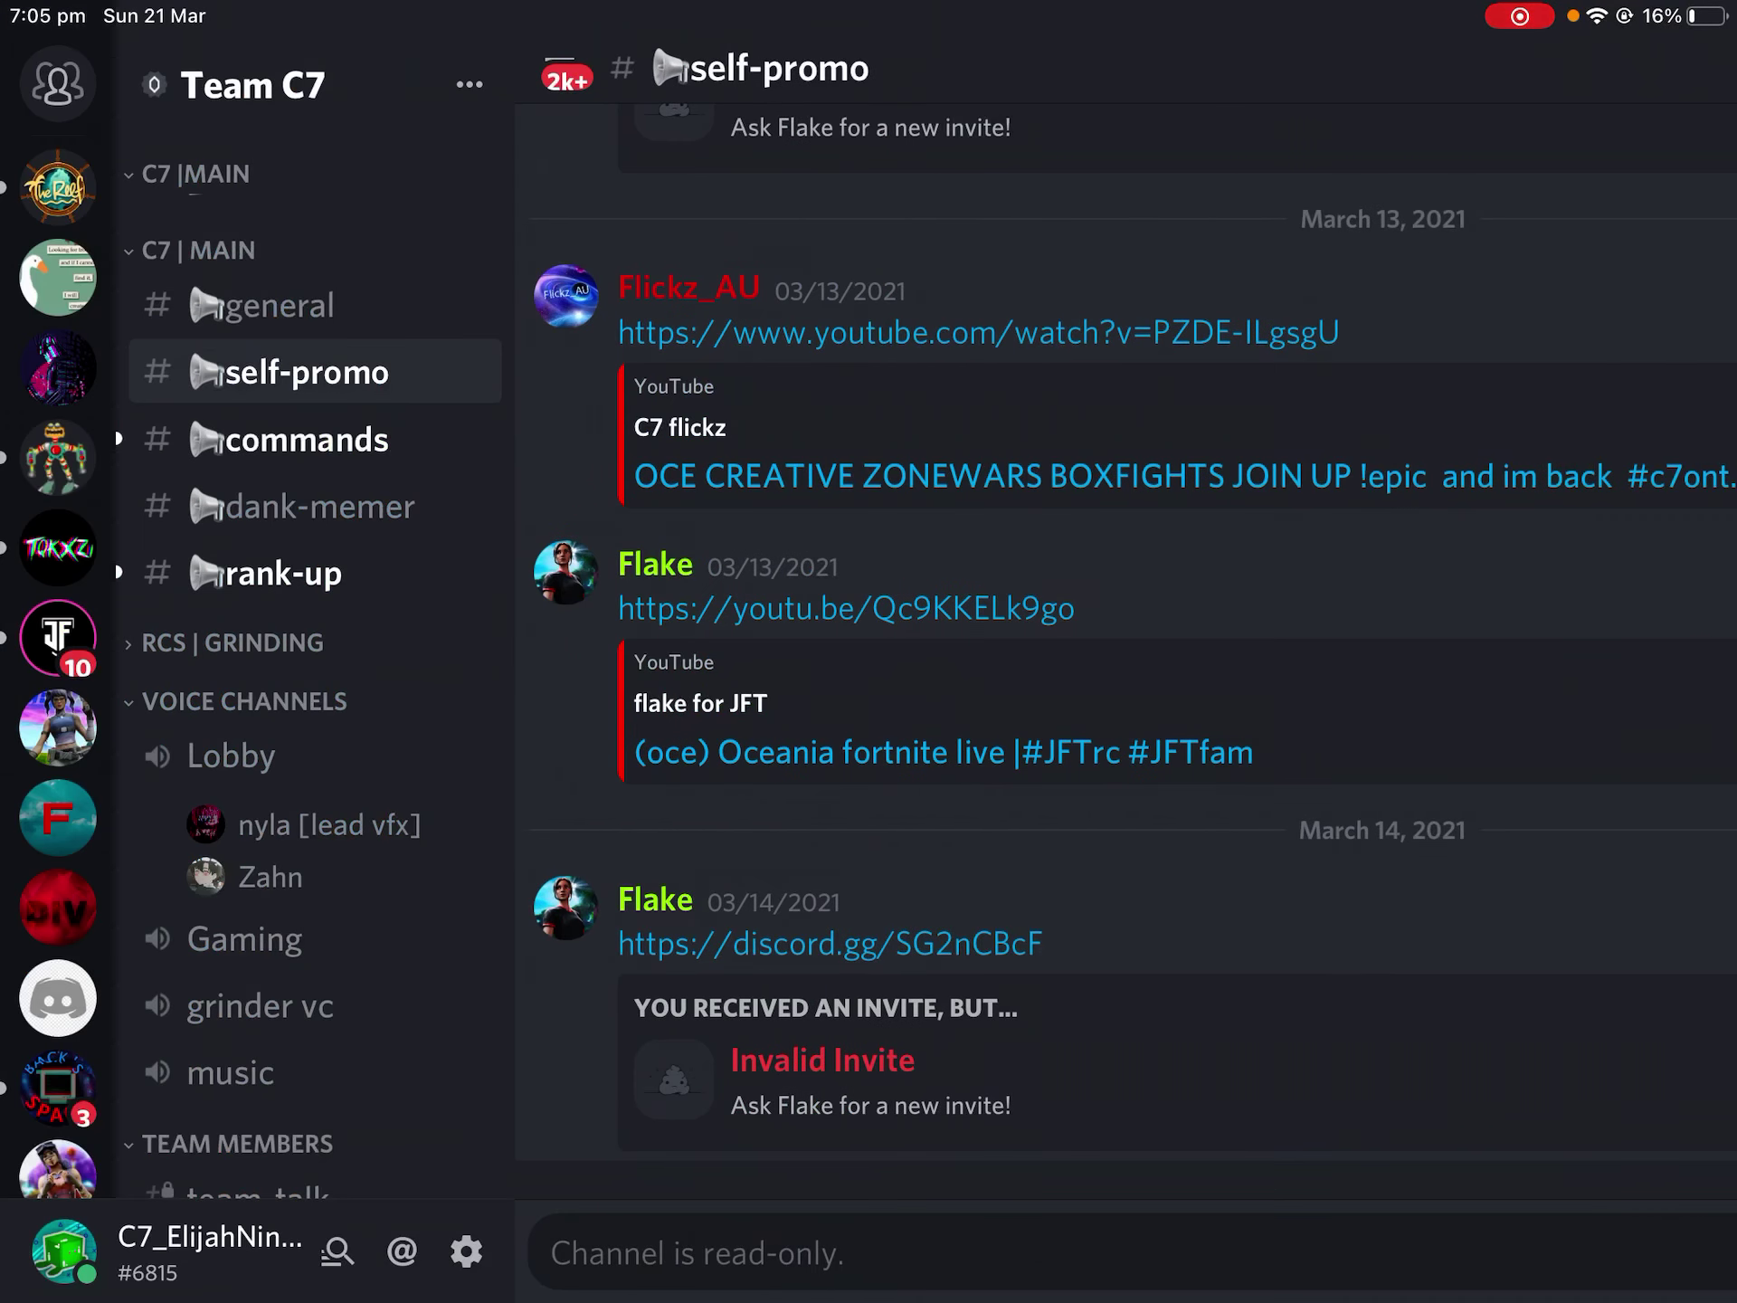
left_click_drag(1222, 678, 407, 678)
left_click_drag(543, 678, 1359, 679)
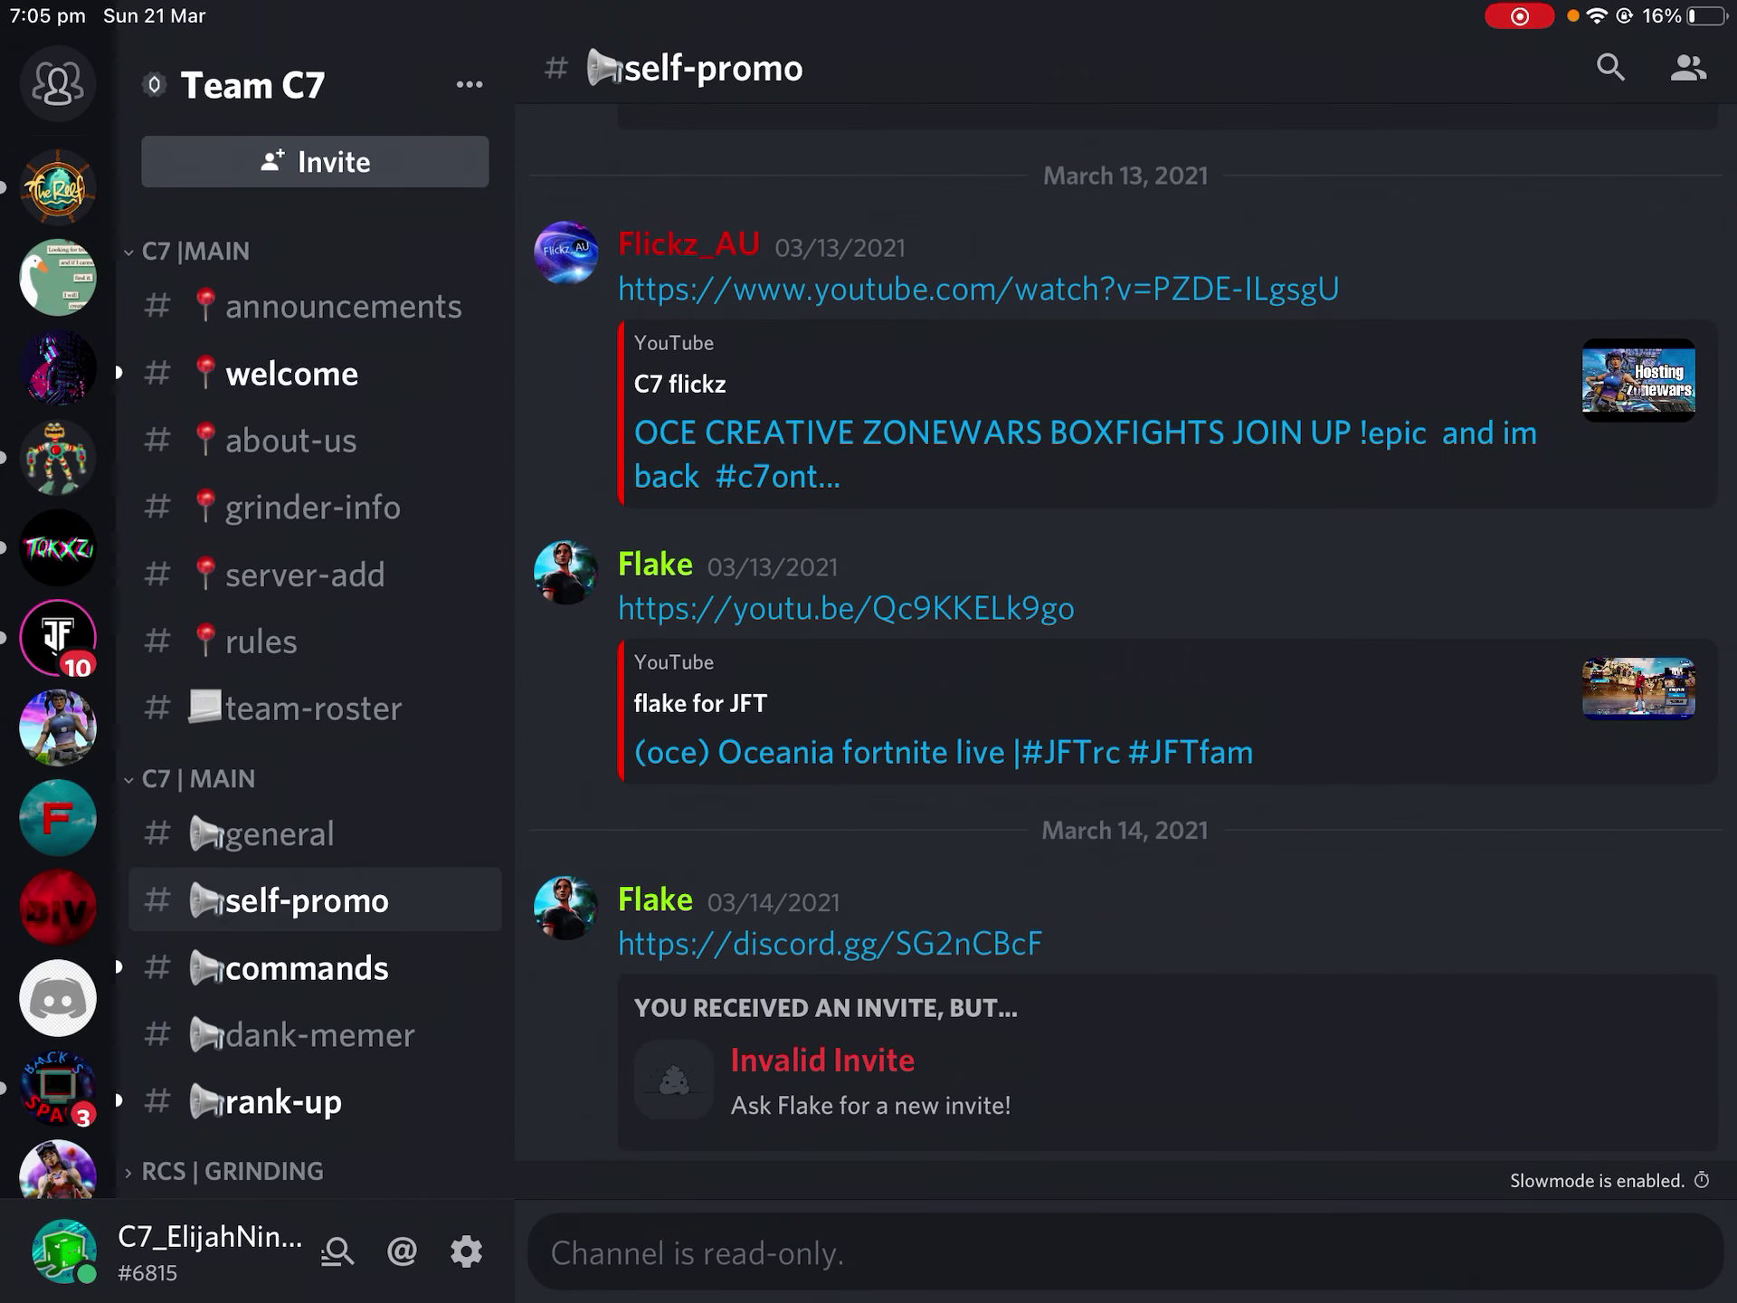
left_click(58, 83)
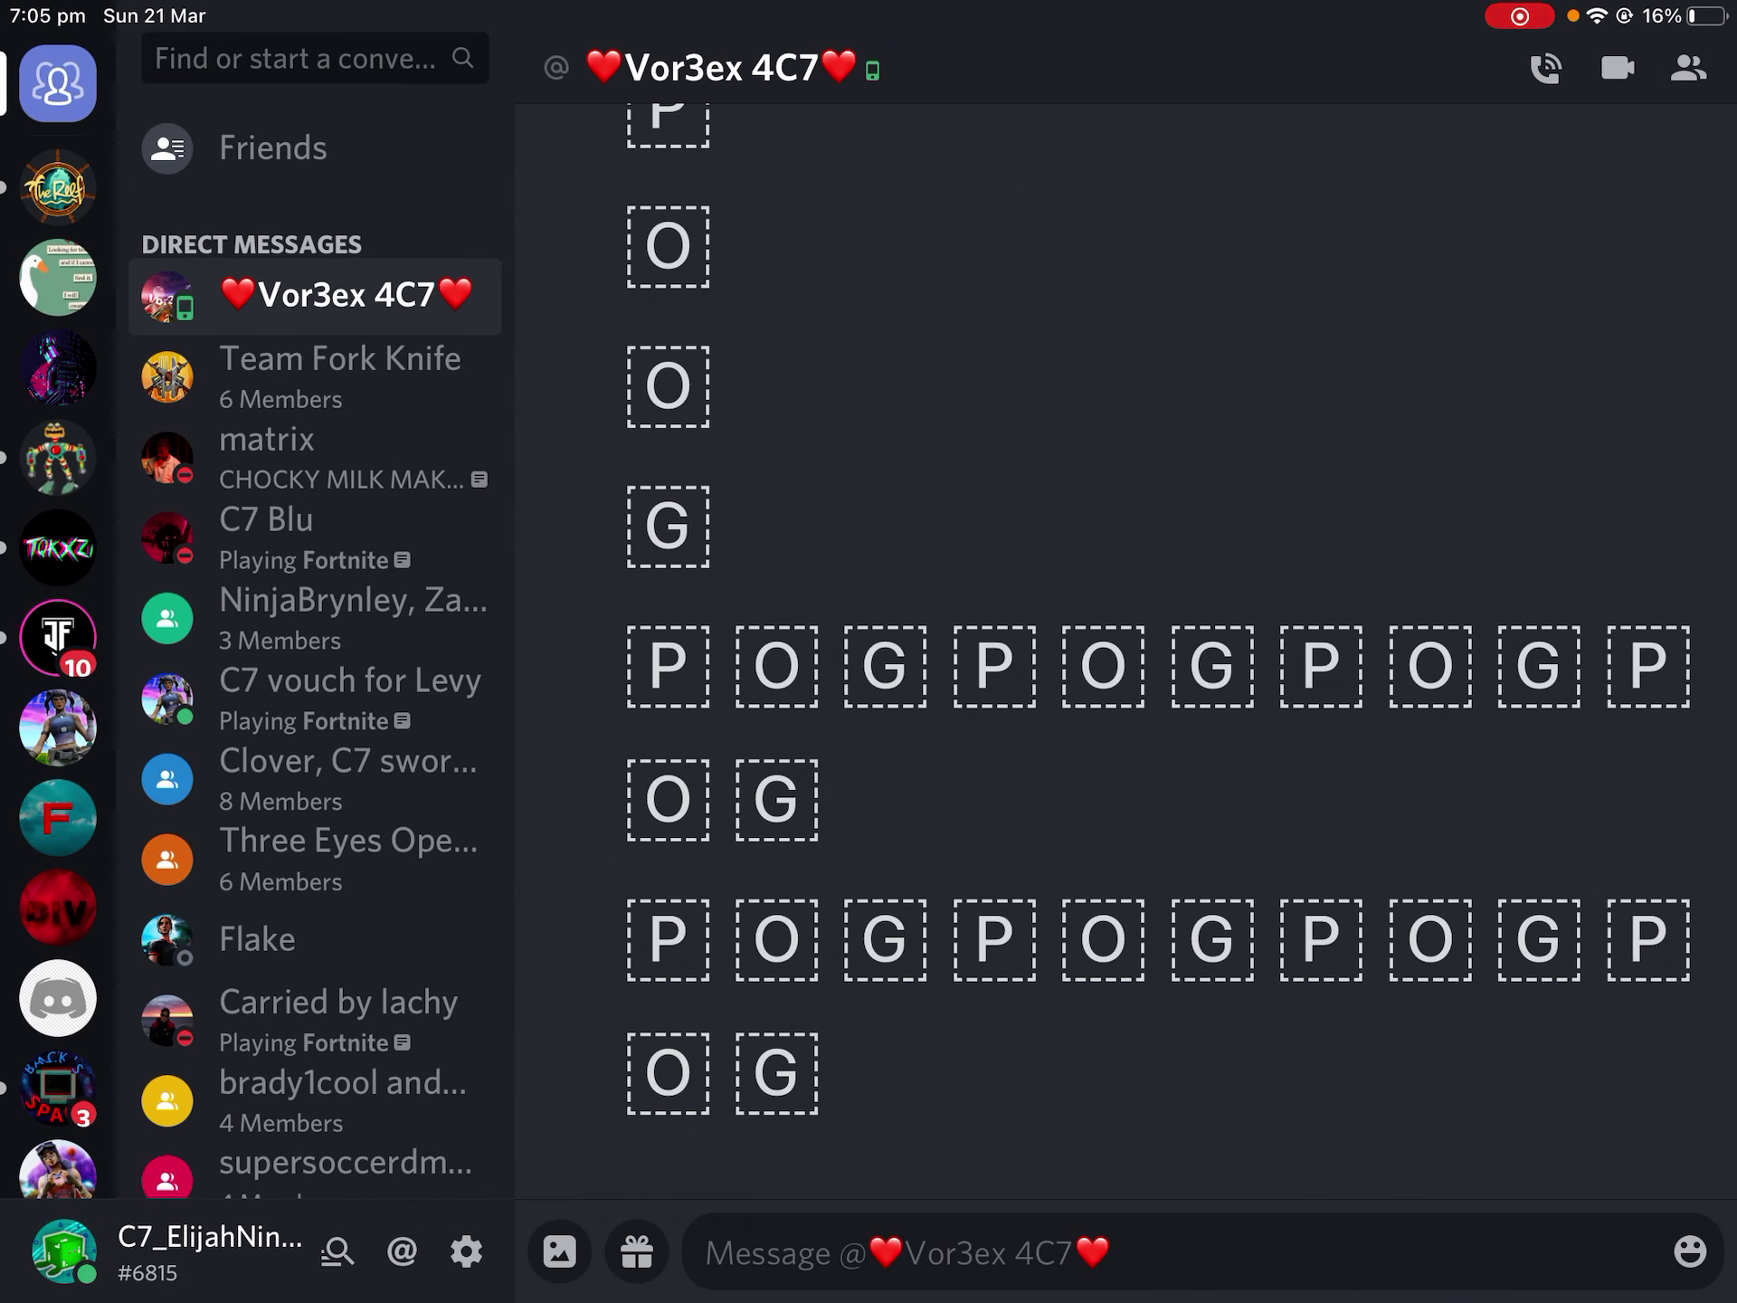
left_click(267, 457)
left_click(267, 539)
left_click(342, 376)
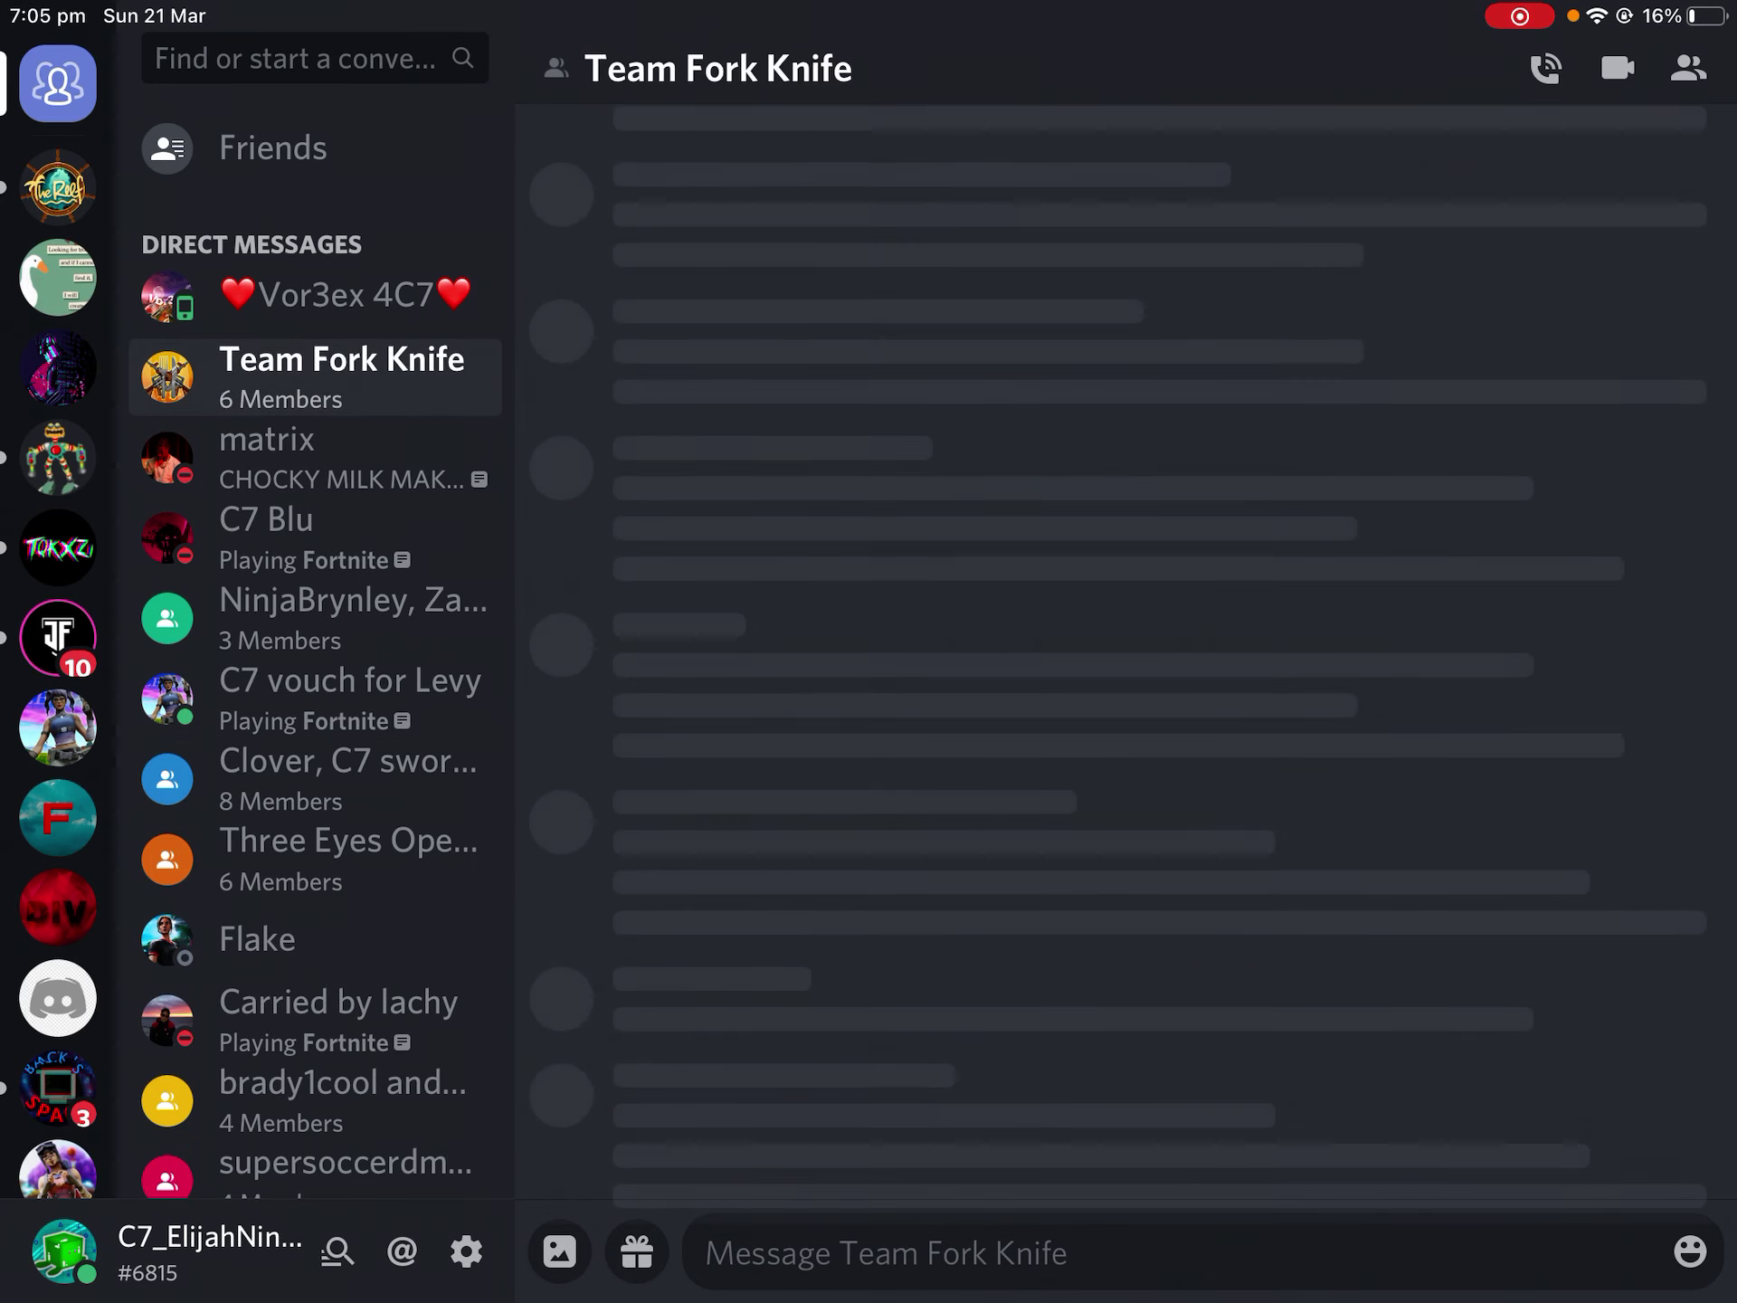
Show the group's member list and expand duckey's profile to full height
left_click(1688, 67)
left_click(1377, 685)
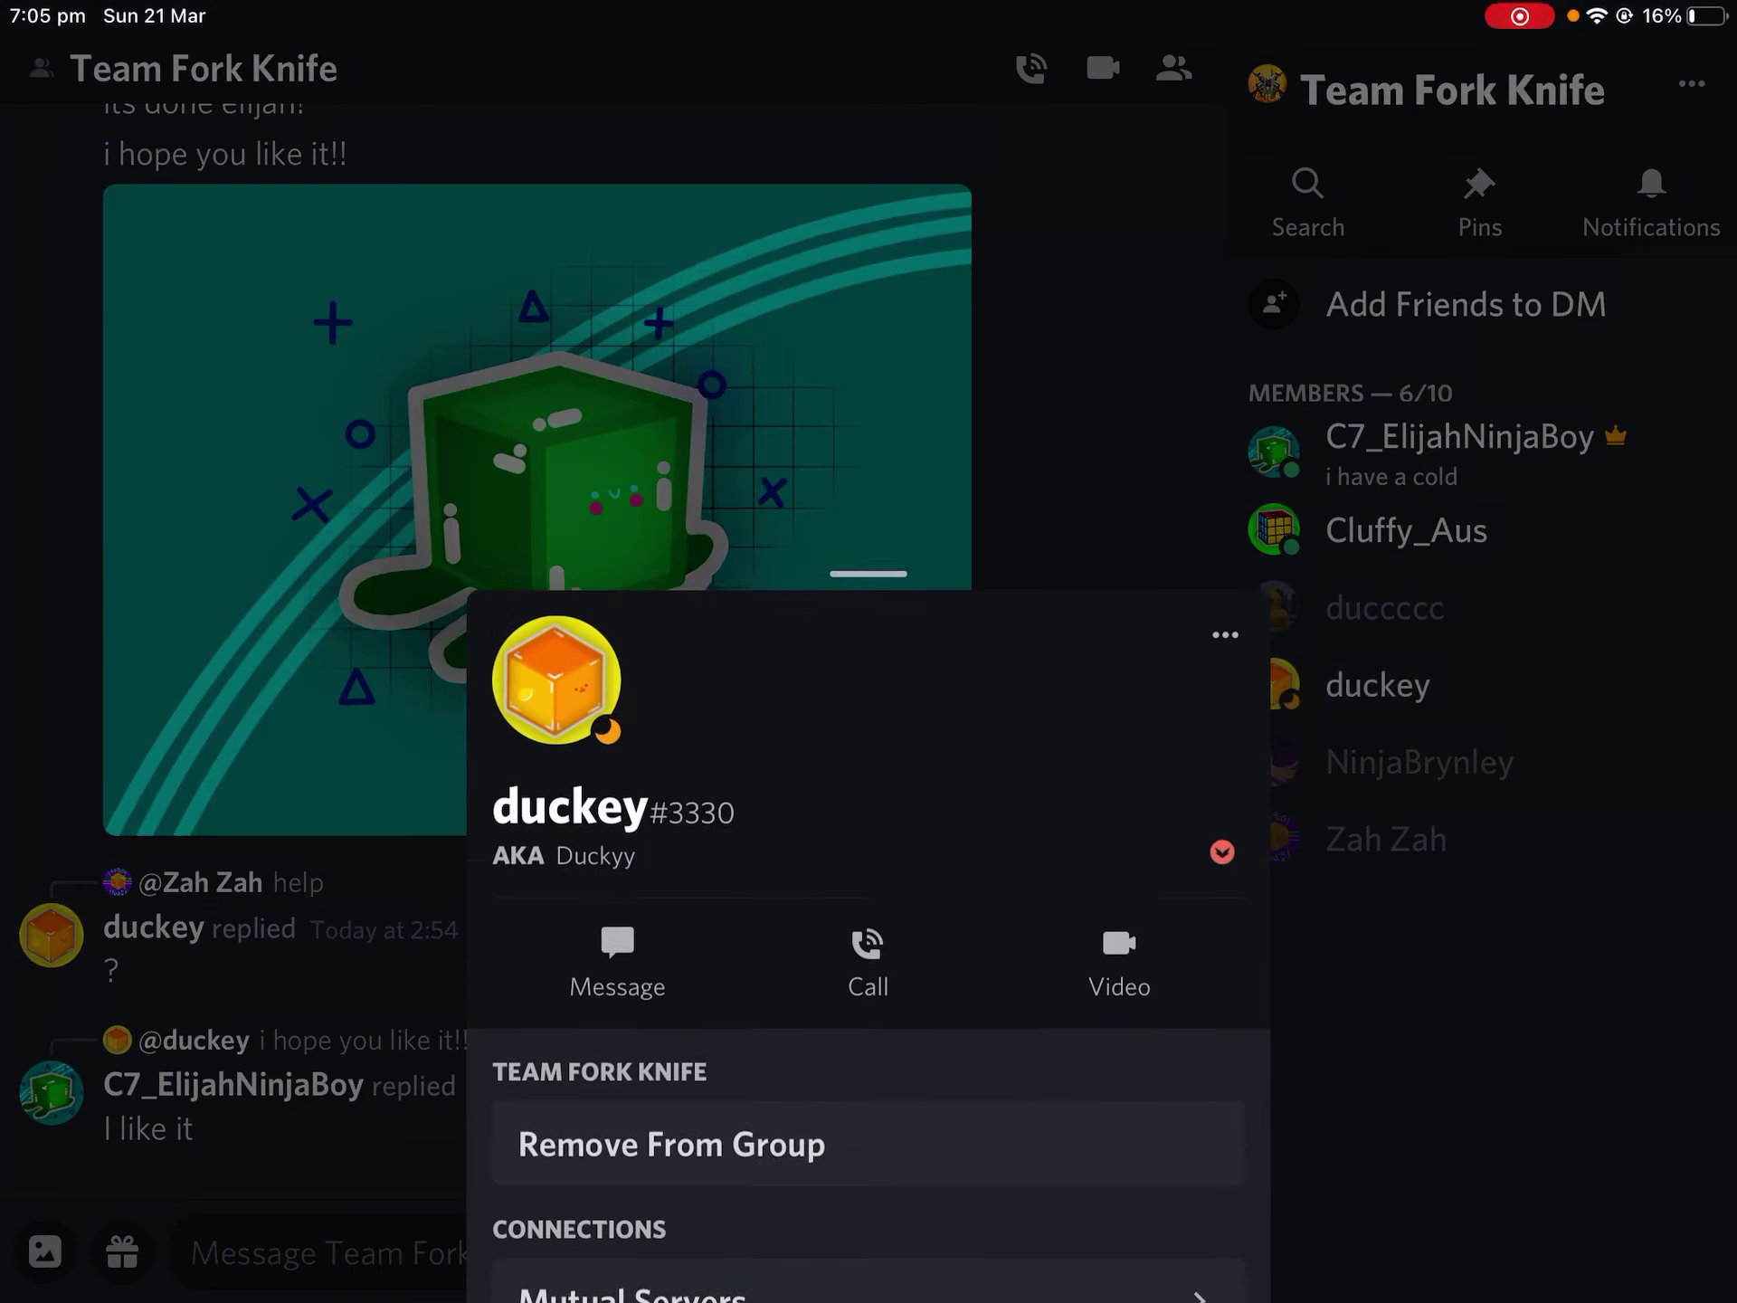
left_click_drag(870, 841, 868, 367)
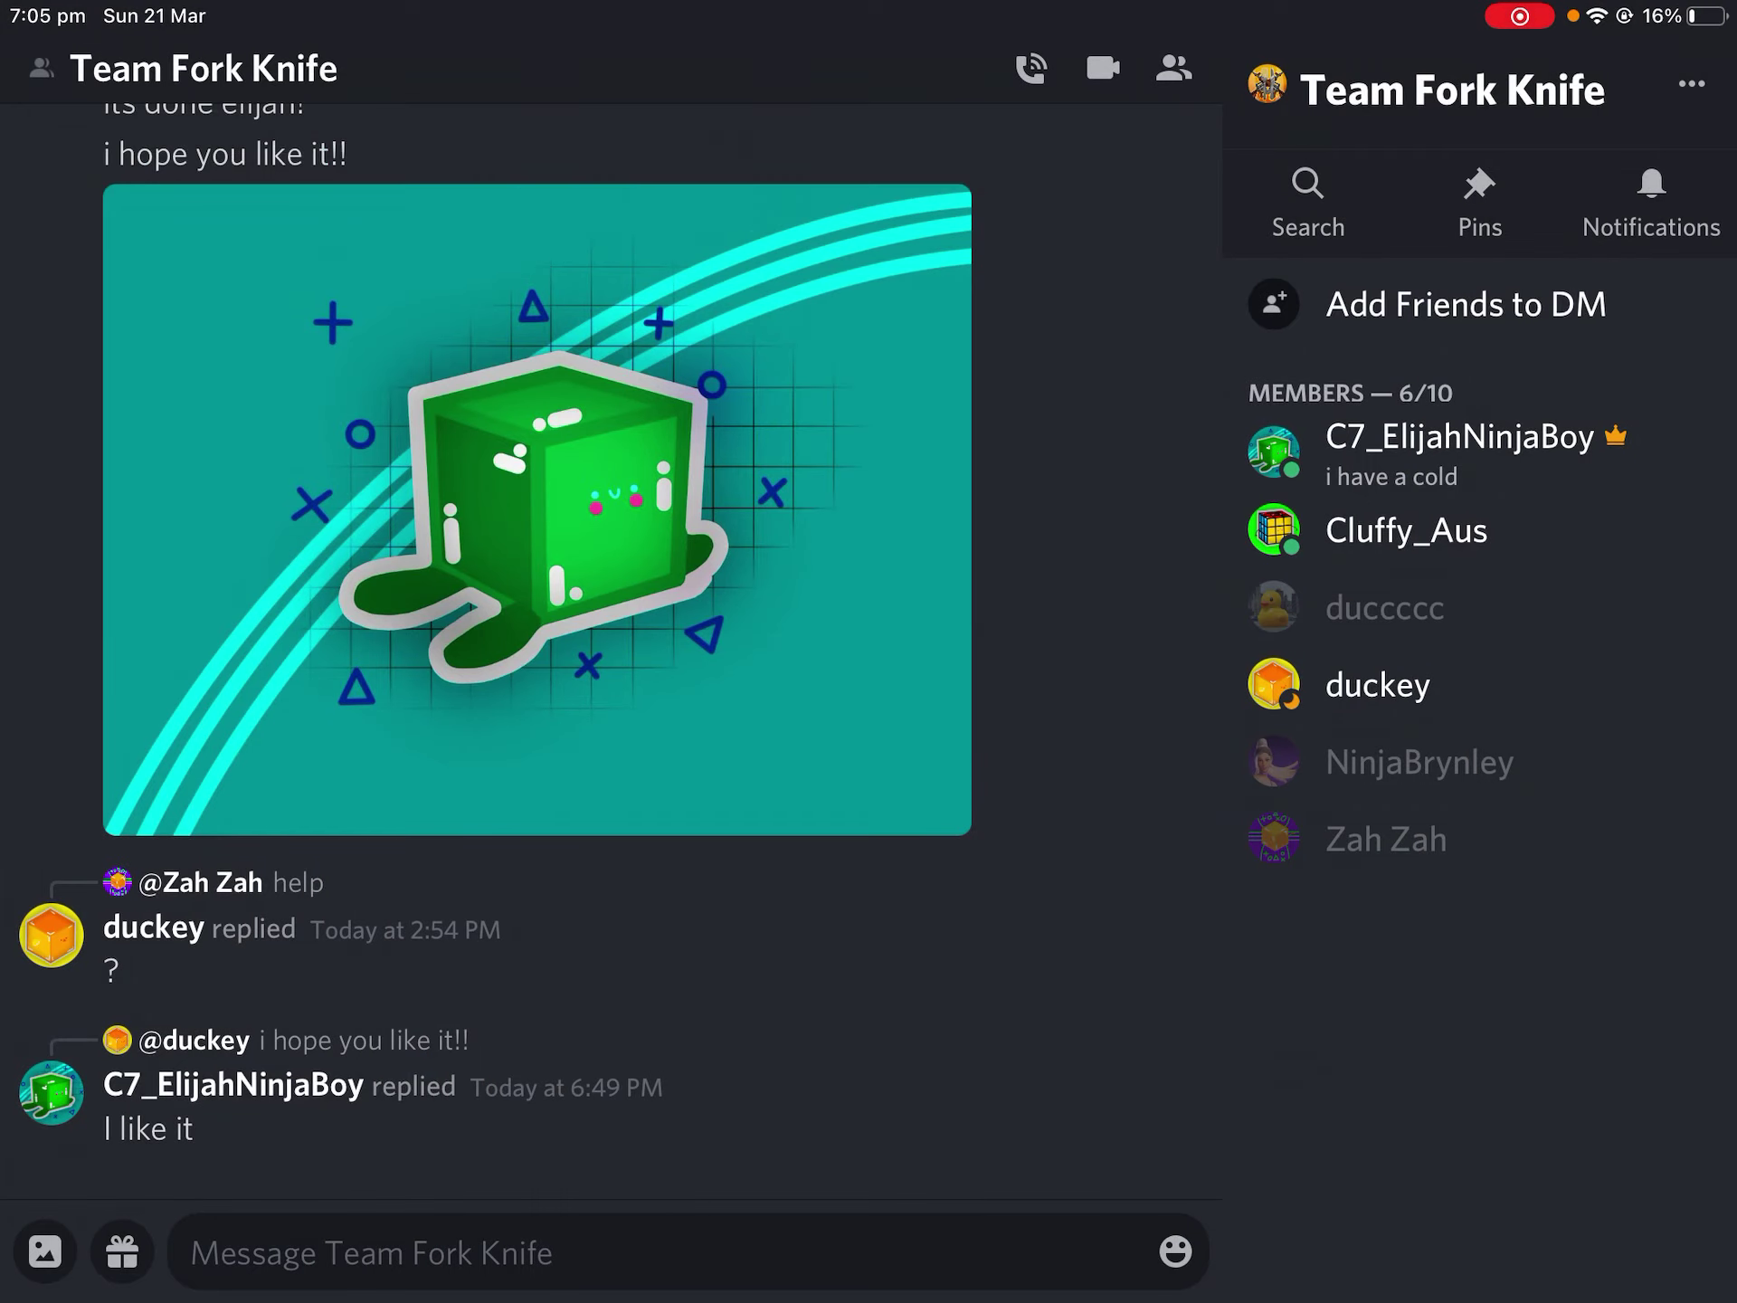
scroll(625, 651, "left", 5)
scroll(1128, 679, "up", 15)
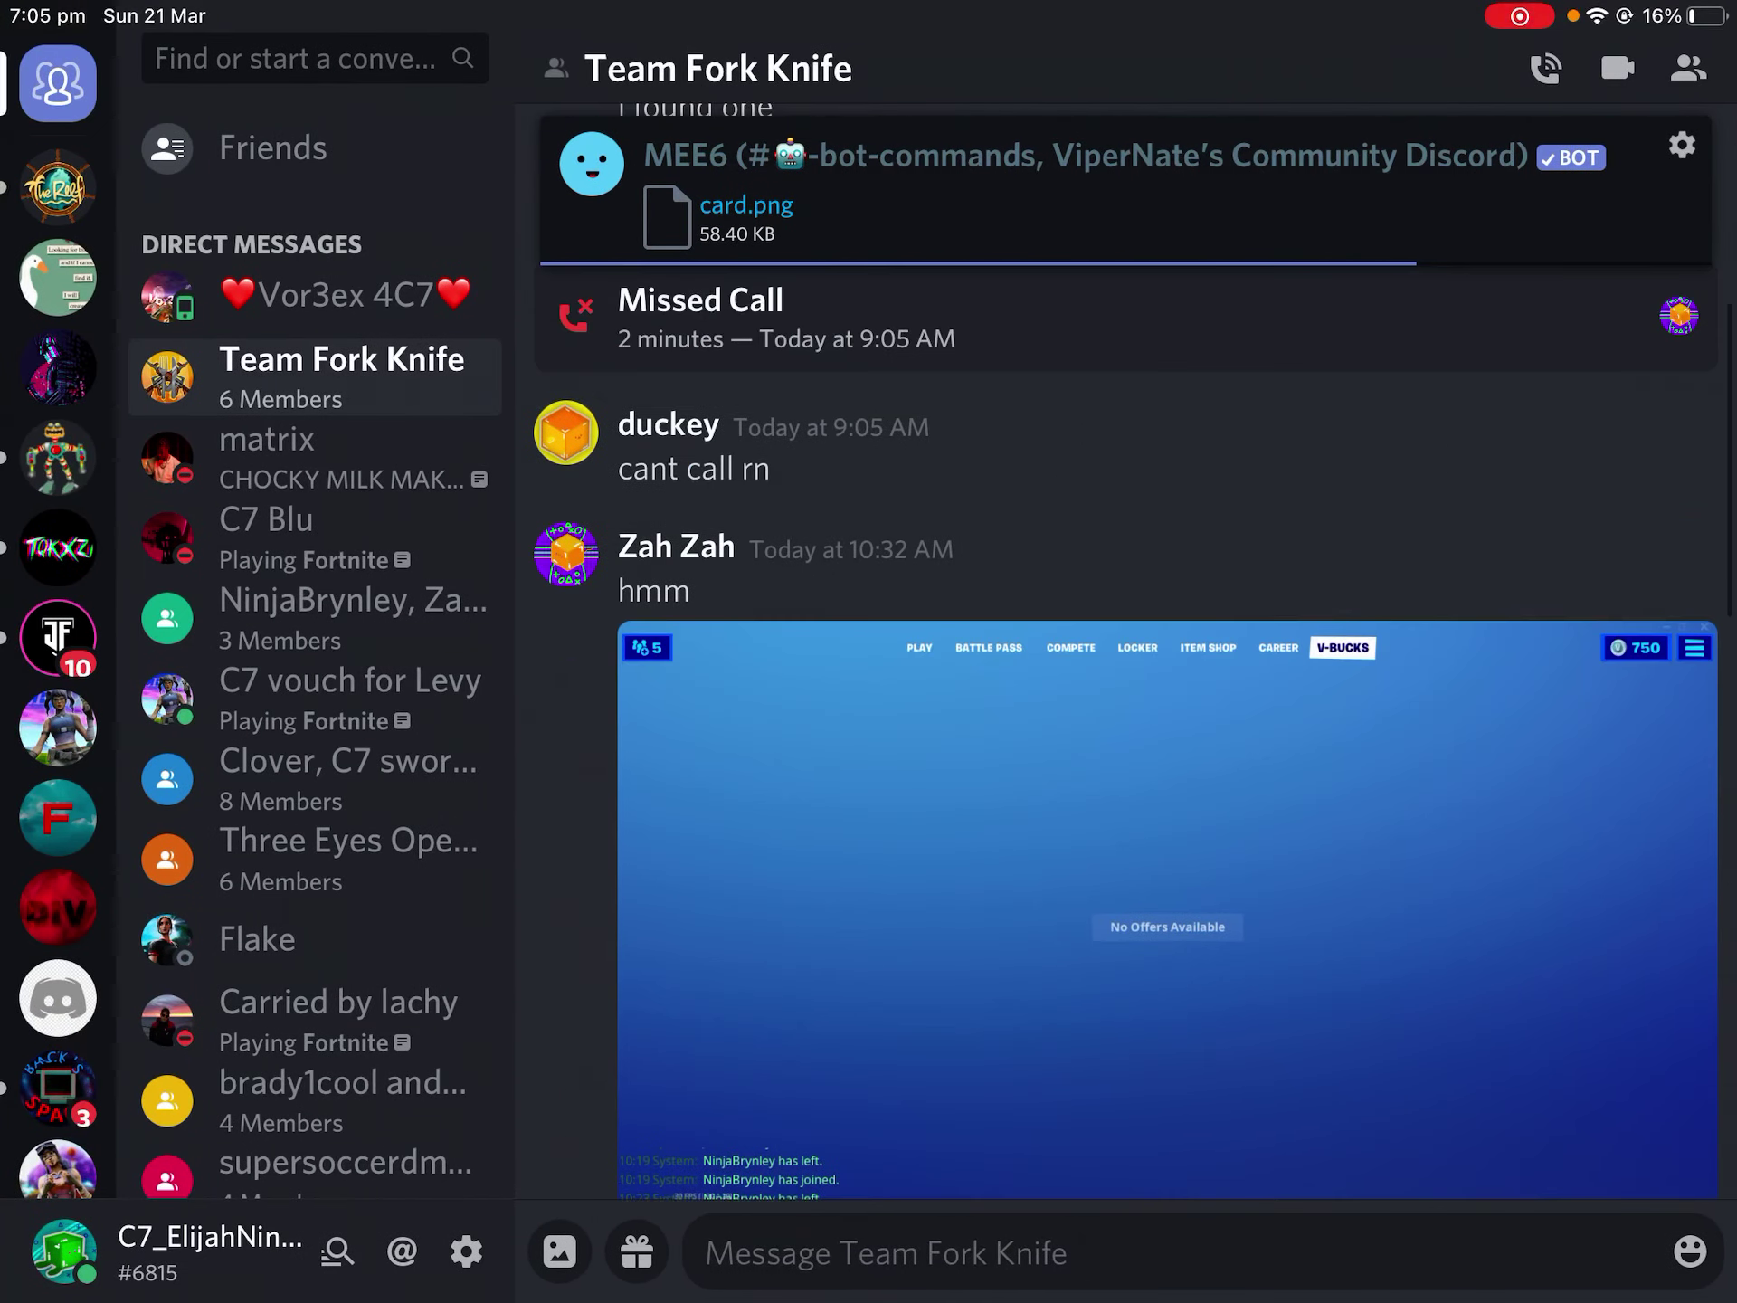
scroll(1128, 679, "up", 10)
scroll(1126, 678, "up", 5)
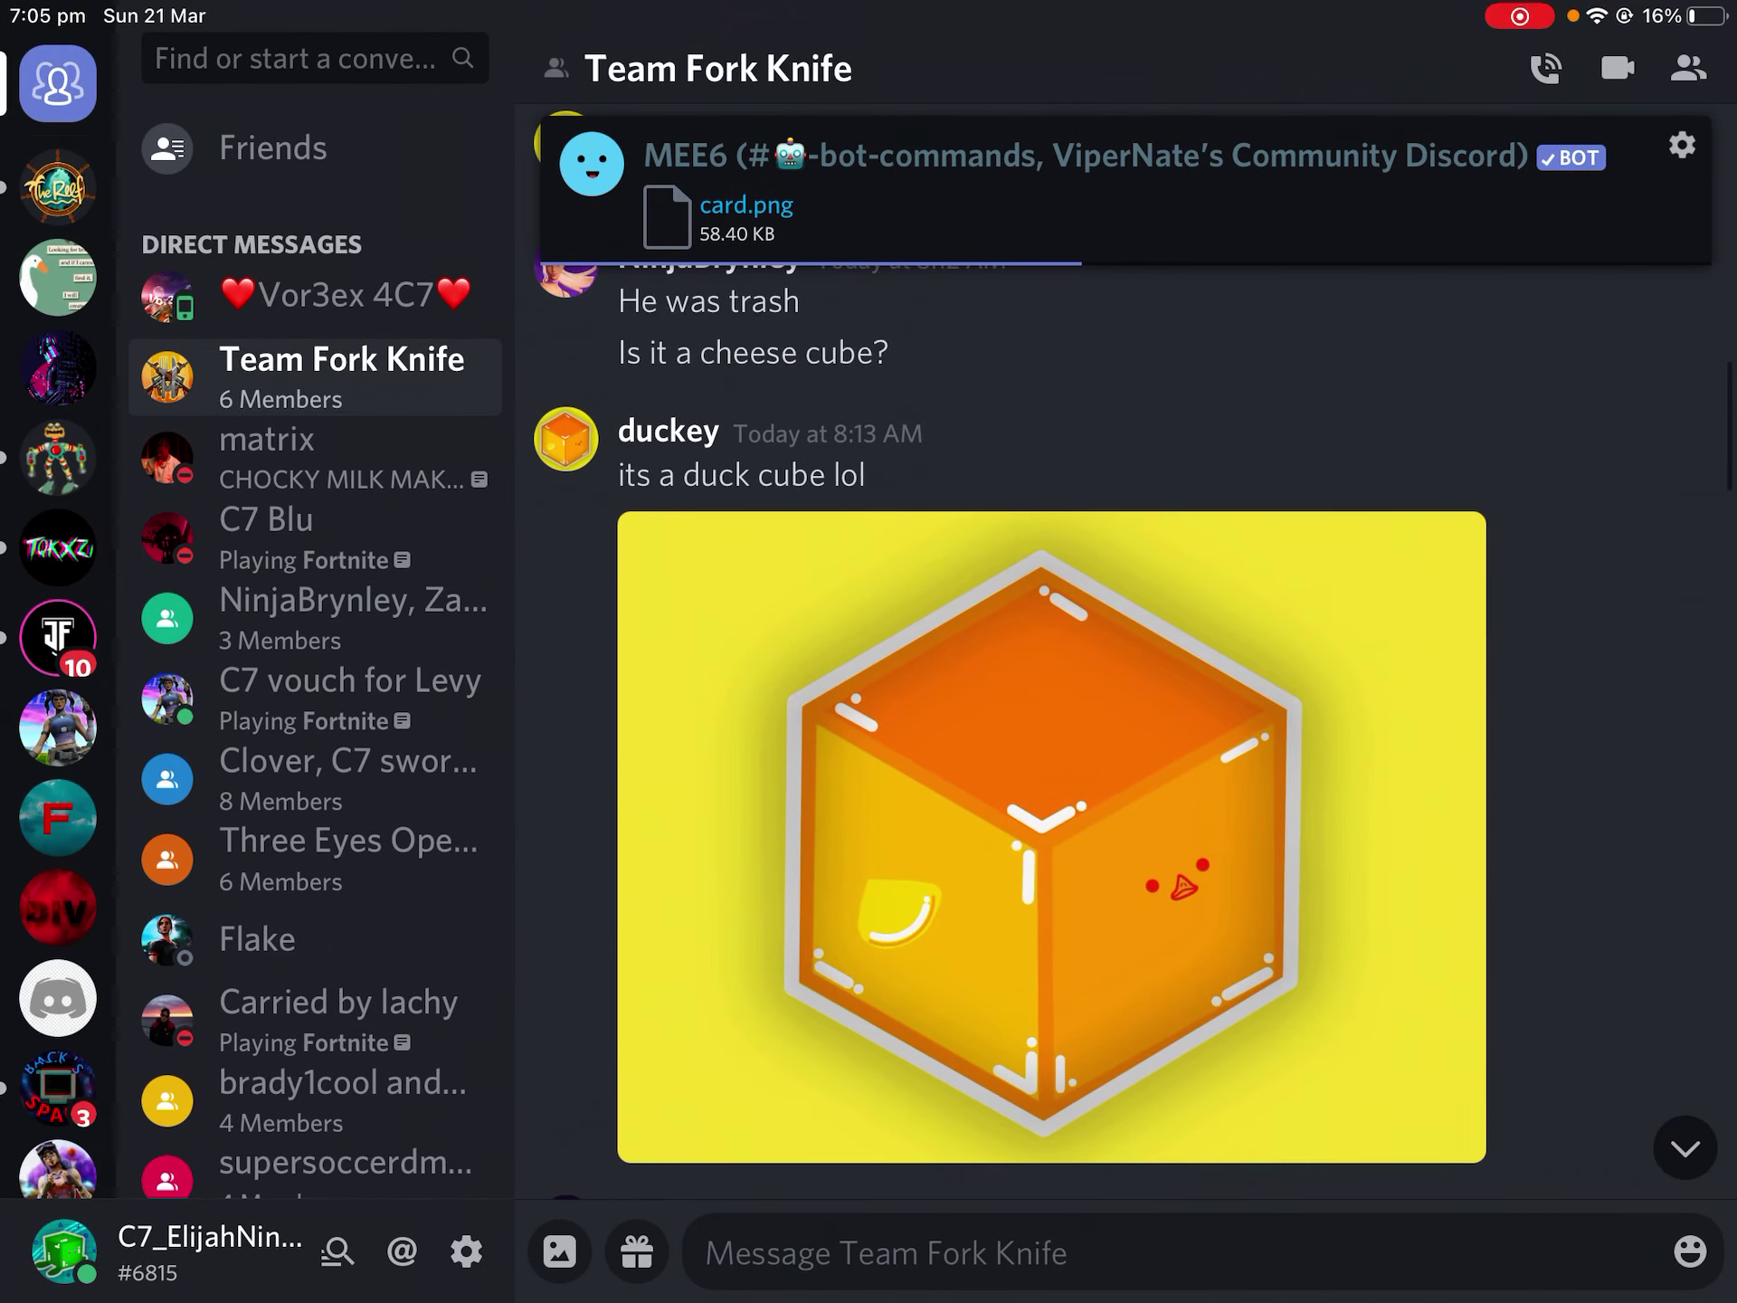
left_click(1045, 827)
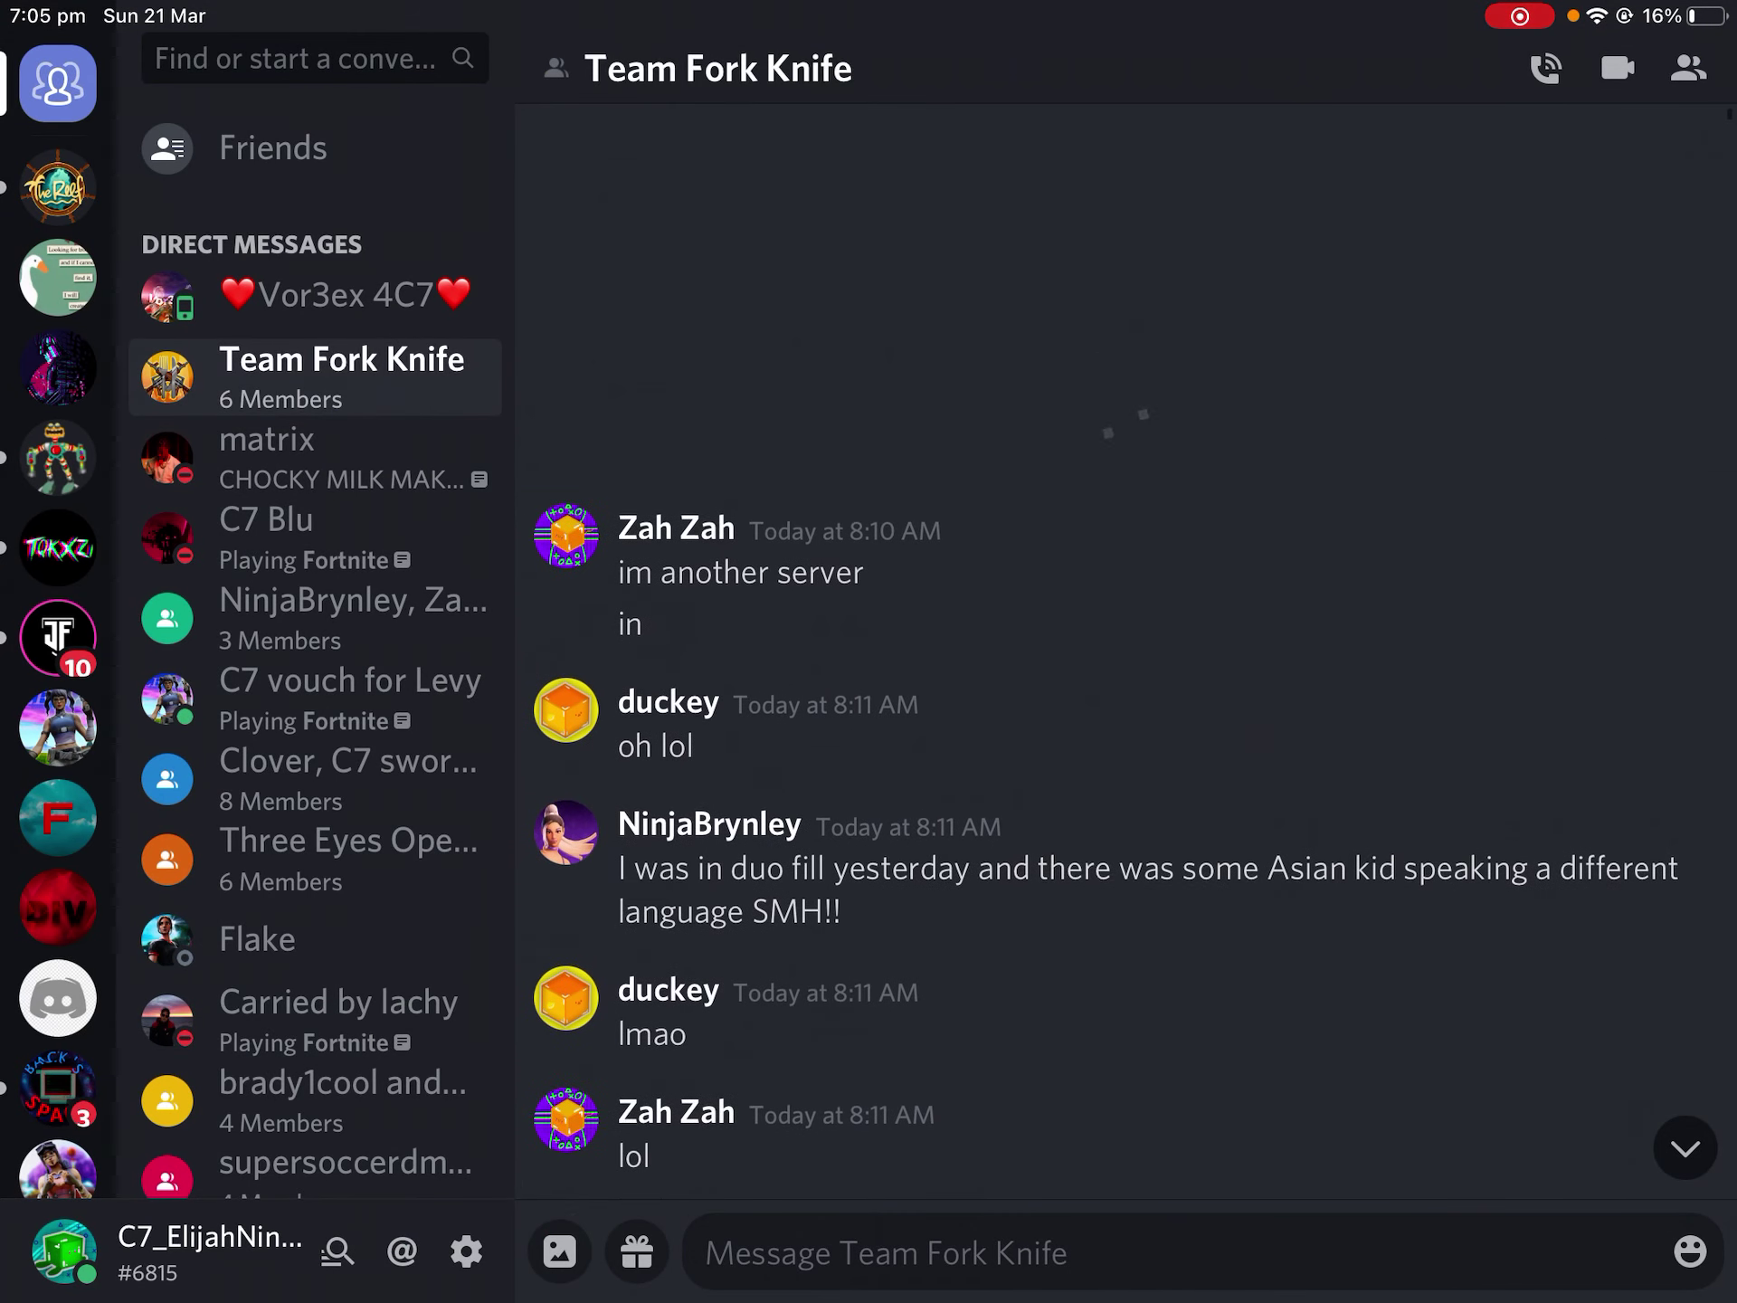
scroll(1127, 652, "down", 10)
scroll(1127, 651, "down", 15)
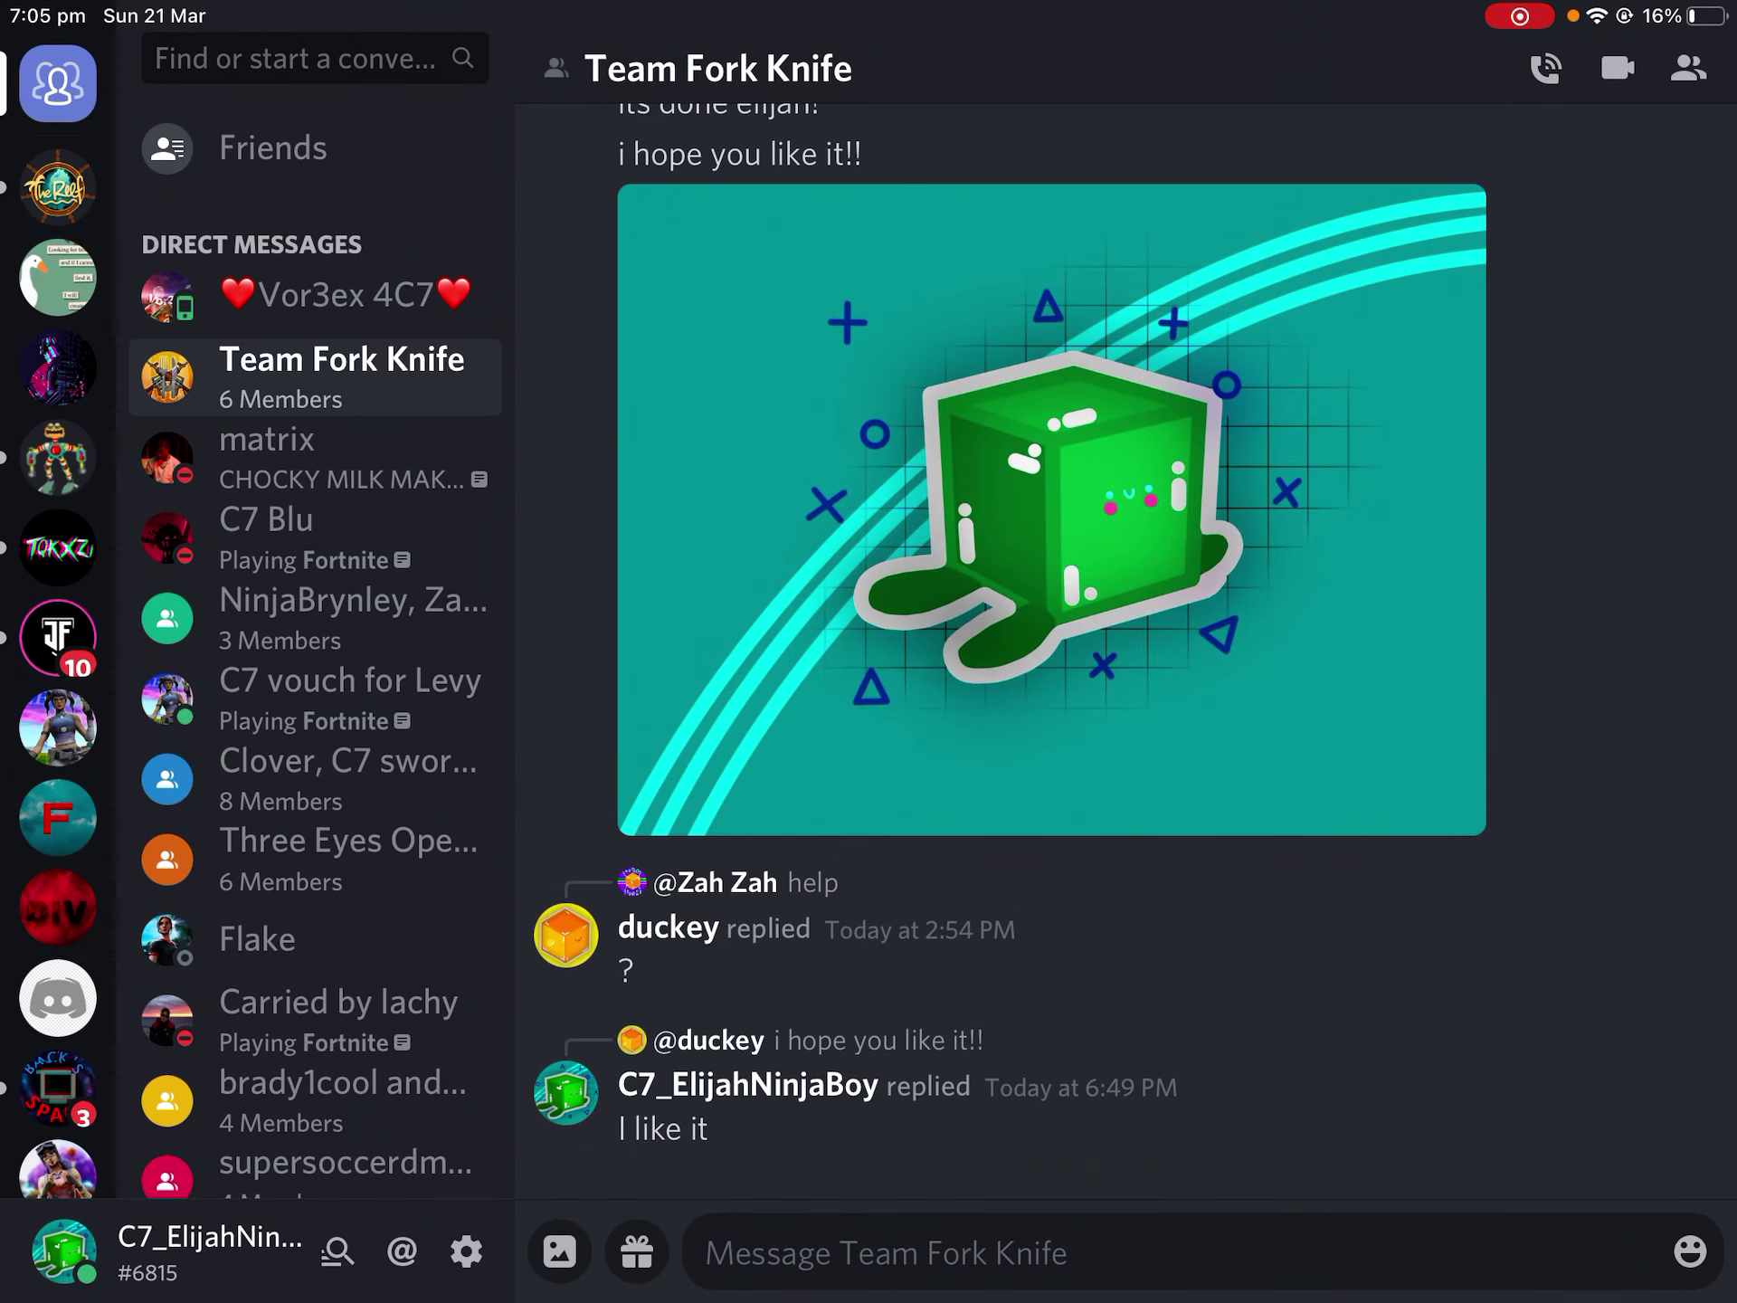
Open the green slime-cube image from the Team Fork Knife chat full-screen
left_click_drag(1127, 651, 788, 652)
left_click(1051, 510)
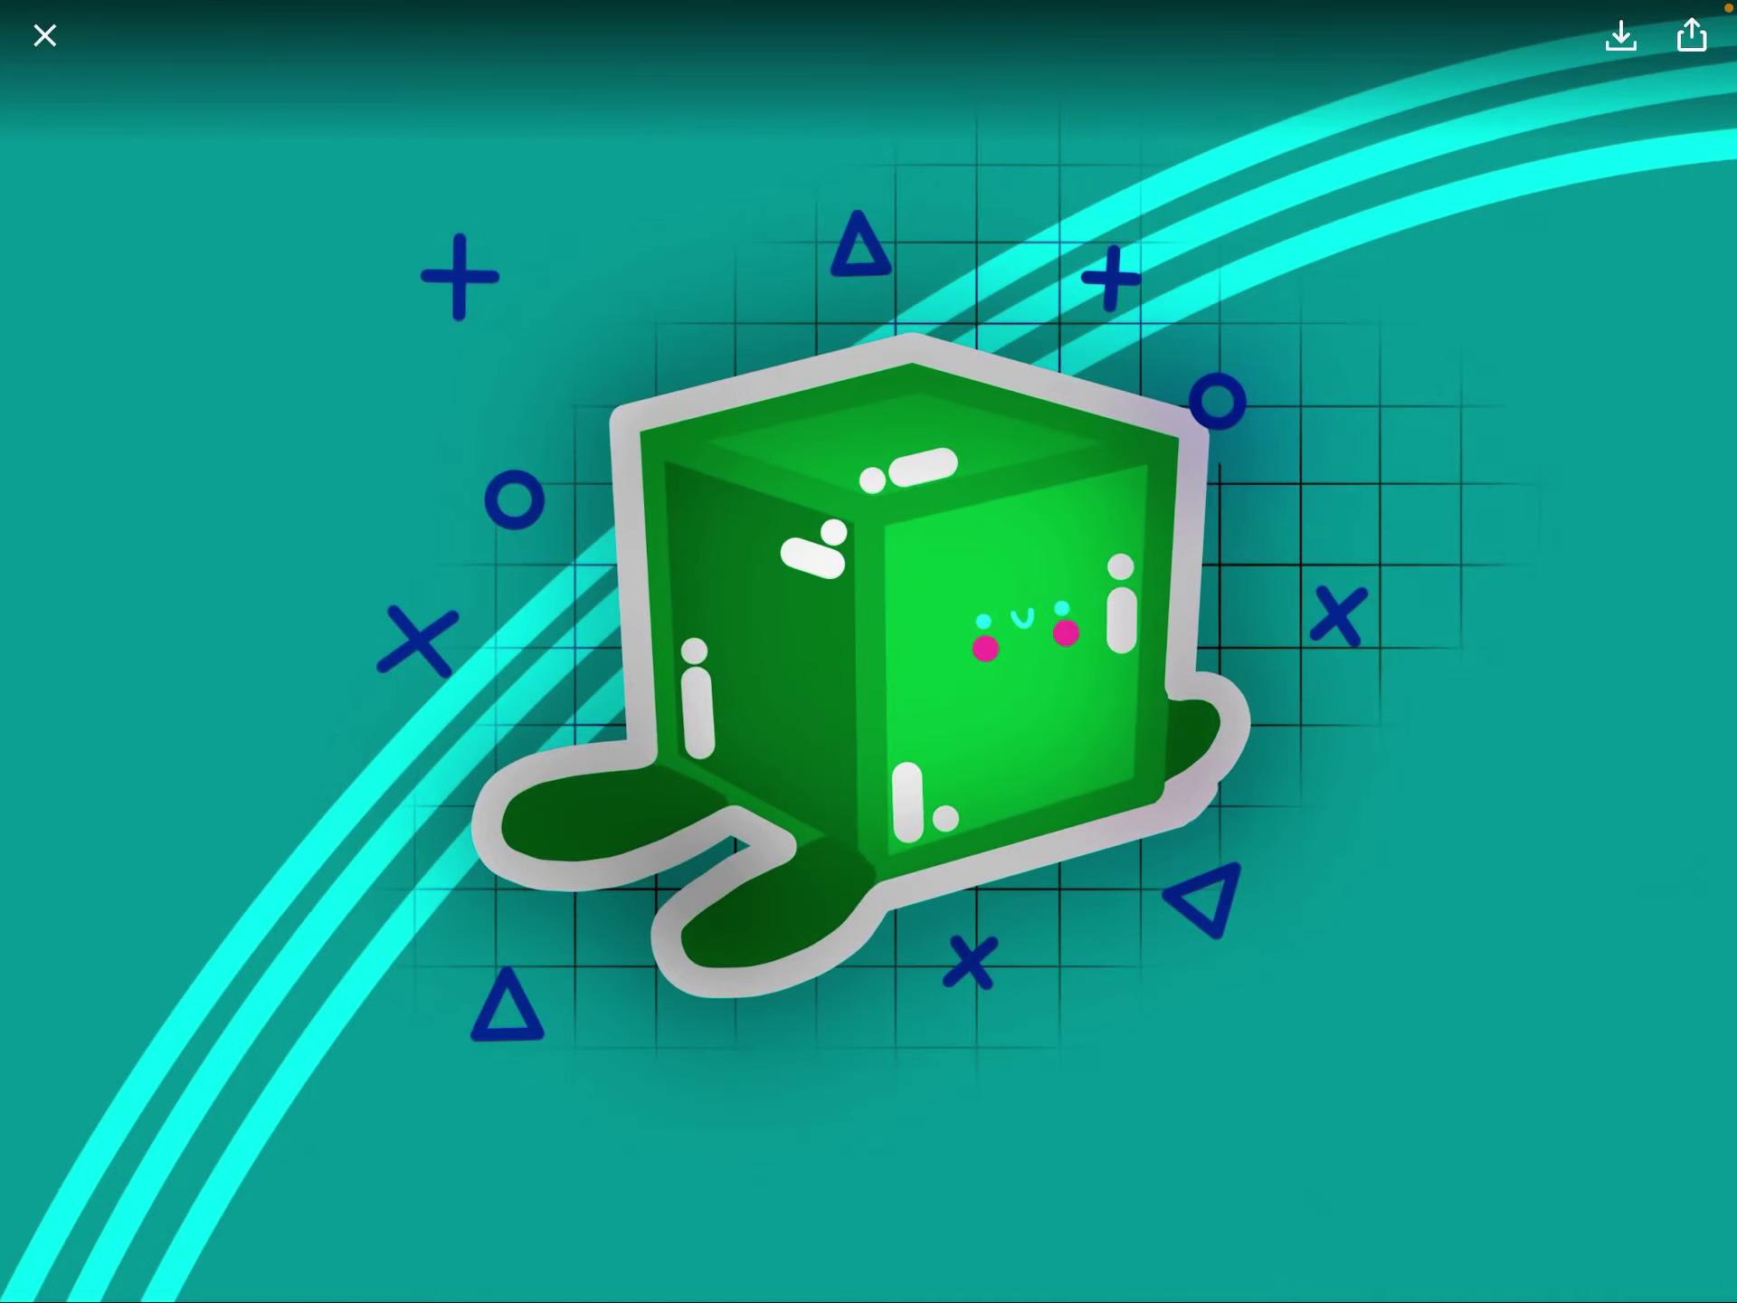